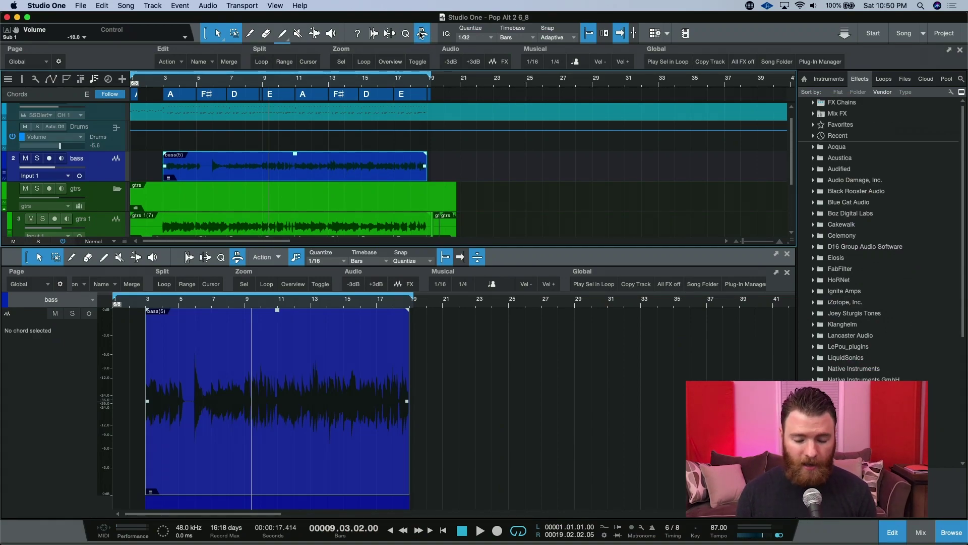
Hide and reshow the macro toolbar, then browse the macro actions list without choosing any.
click(421, 36)
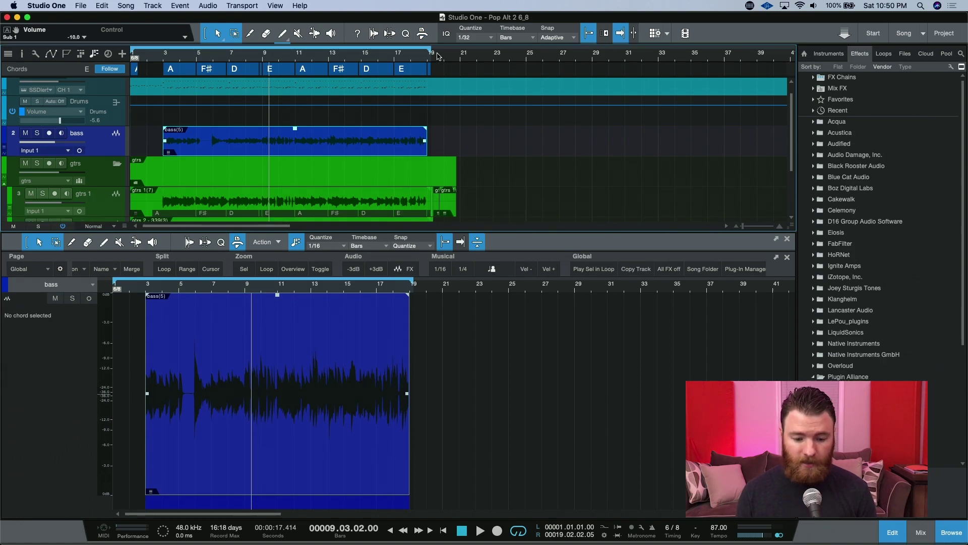
click(422, 34)
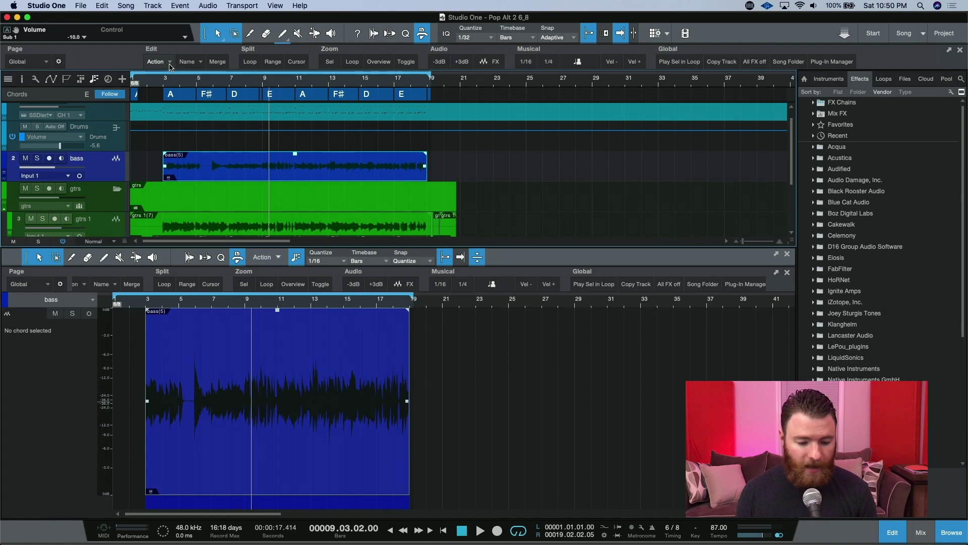
click(171, 67)
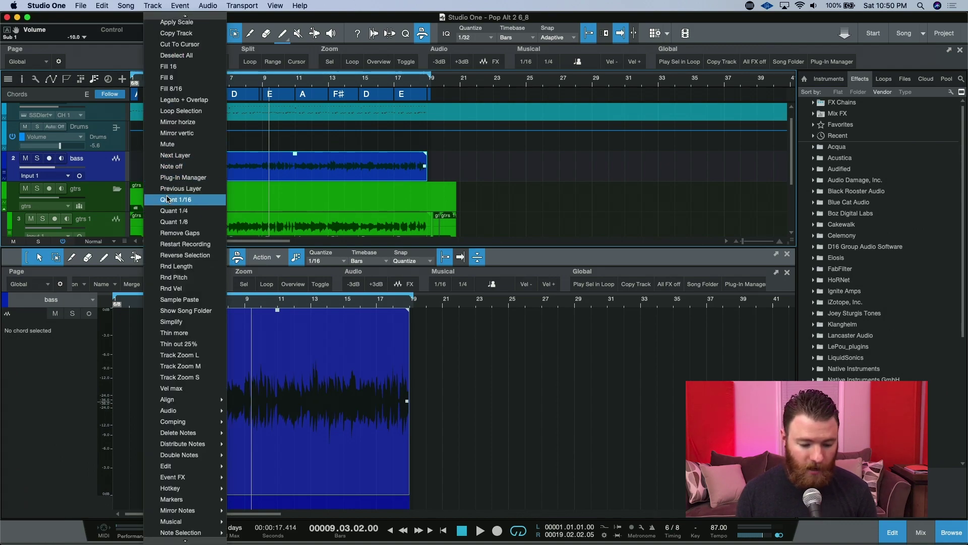
scroll(169, 277, down, 5)
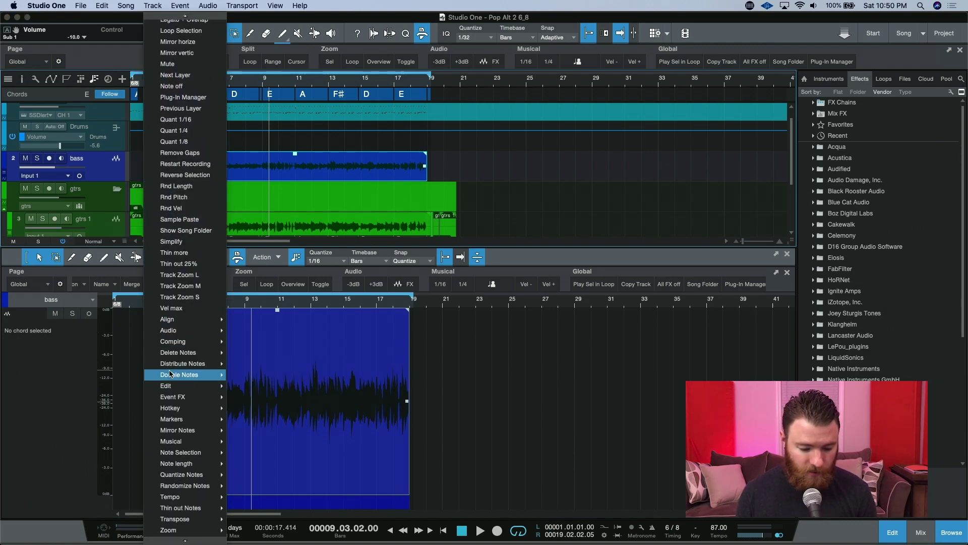
scroll(202, 227, up, 6)
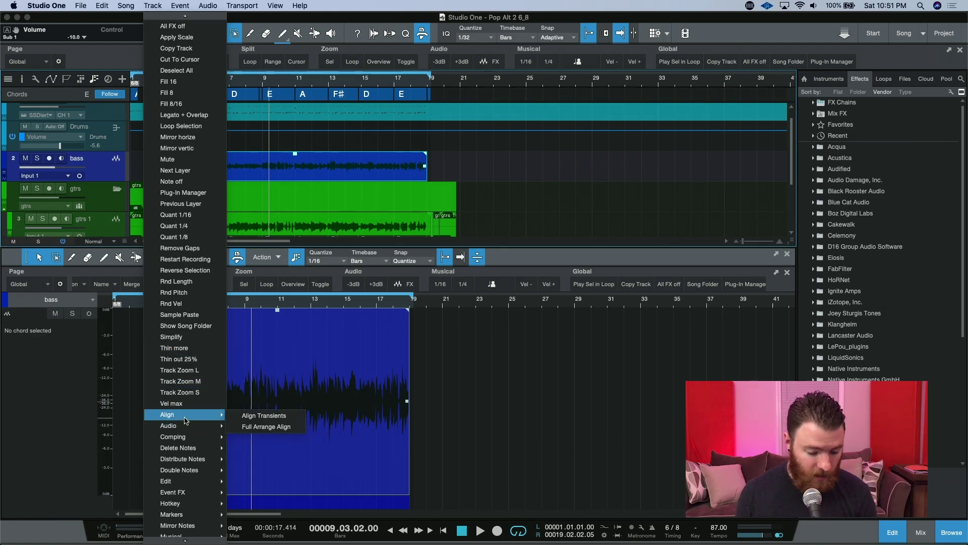
scroll(185, 469, down, 3)
mouse_move(186, 484)
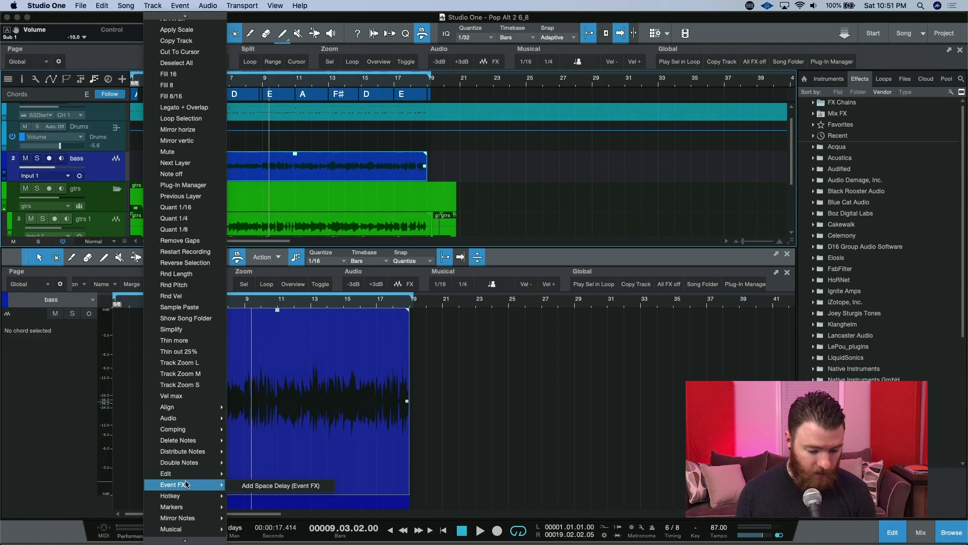
scroll(187, 485, down, 3)
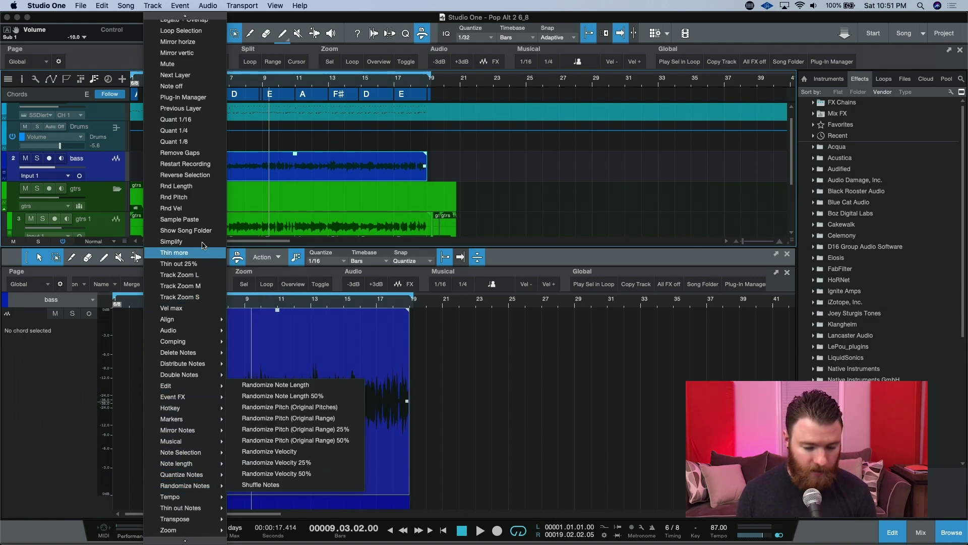
scroll(187, 73, up, 5)
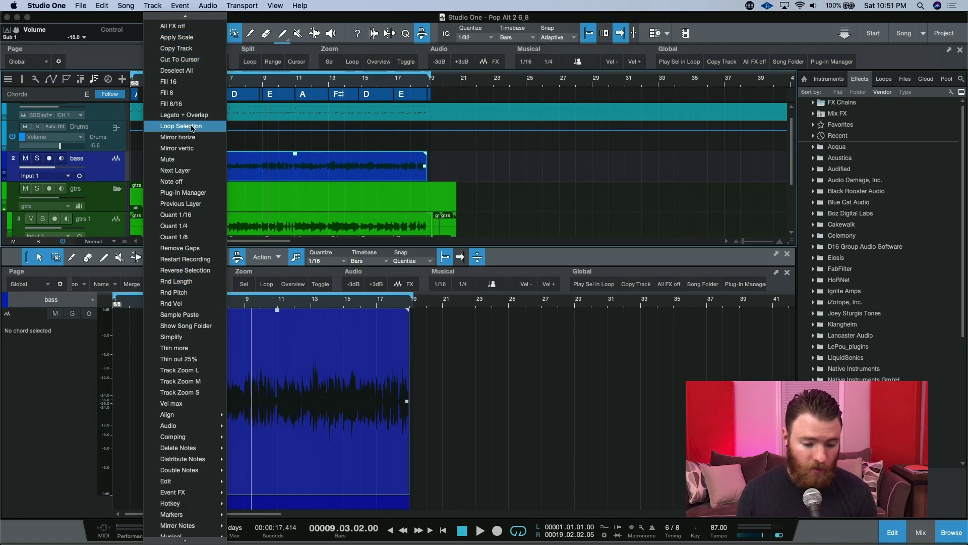
click(130, 57)
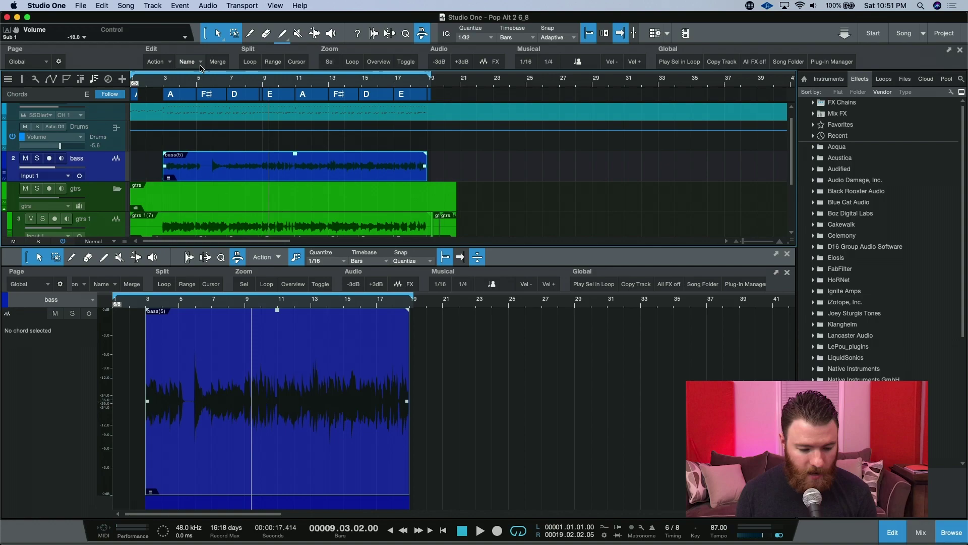
Rename the bass event to Electric Bass from the preset names, then undo it.
scroll(205, 185, down, 1)
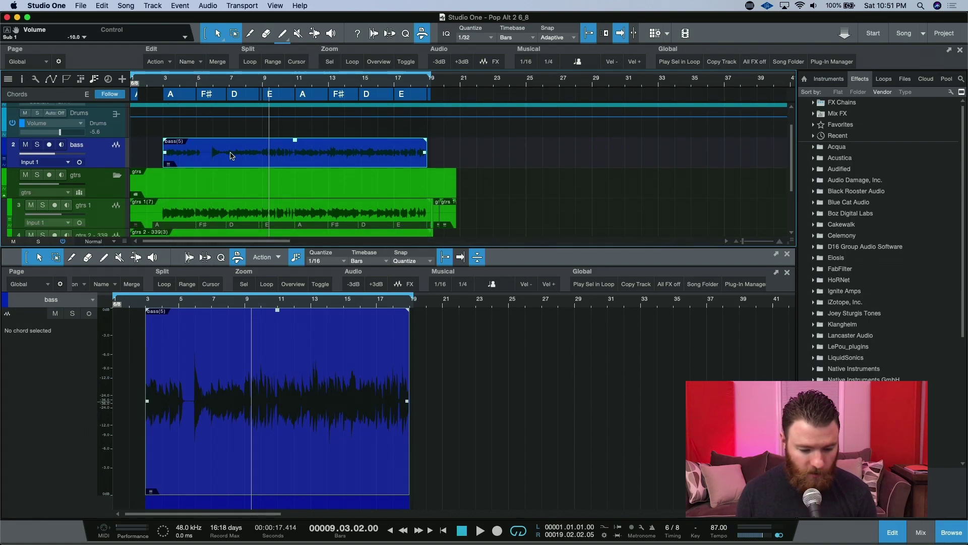
click(200, 62)
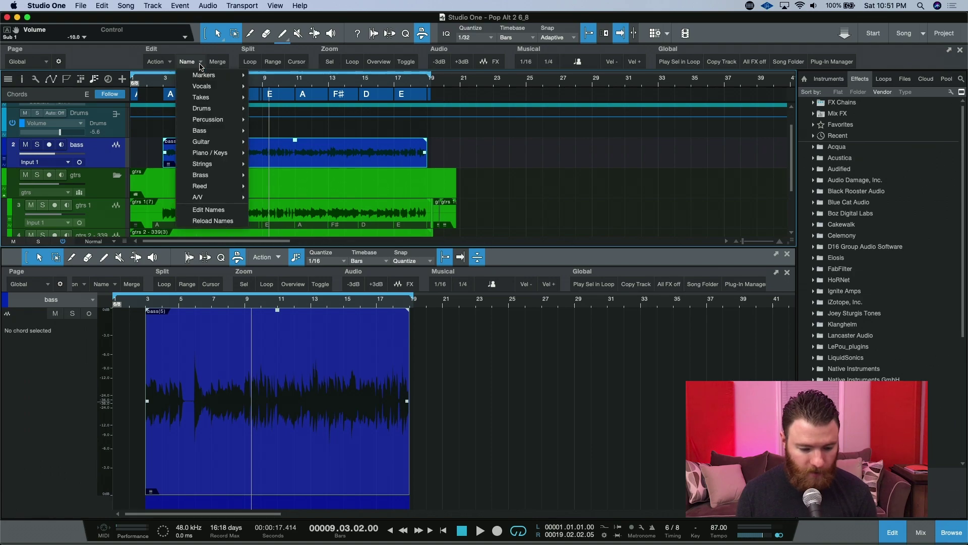
mouse_move(207, 132)
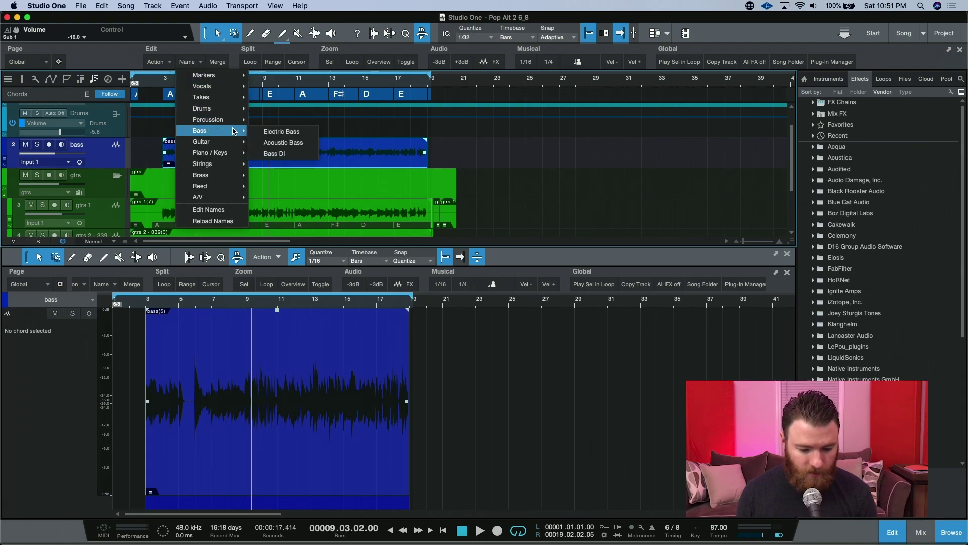
click(285, 132)
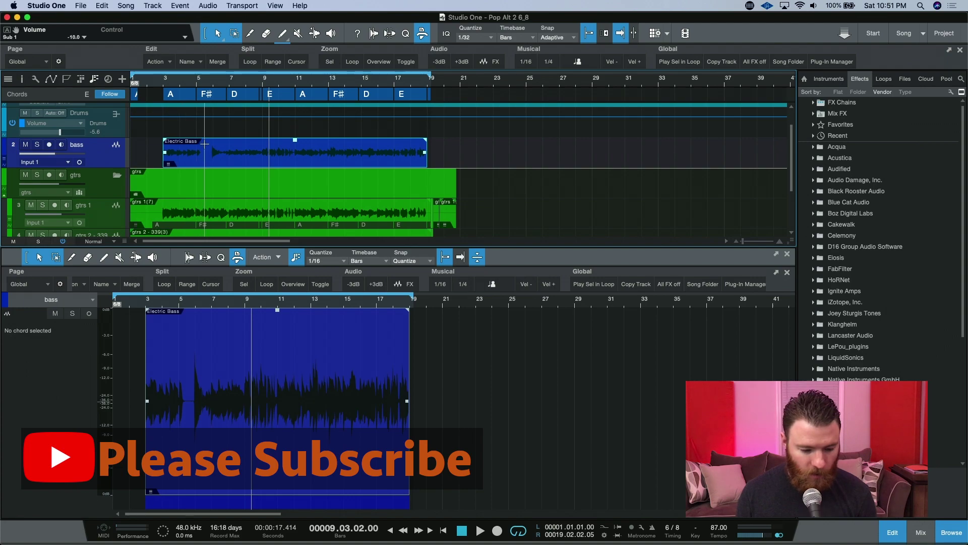
key(super+b)
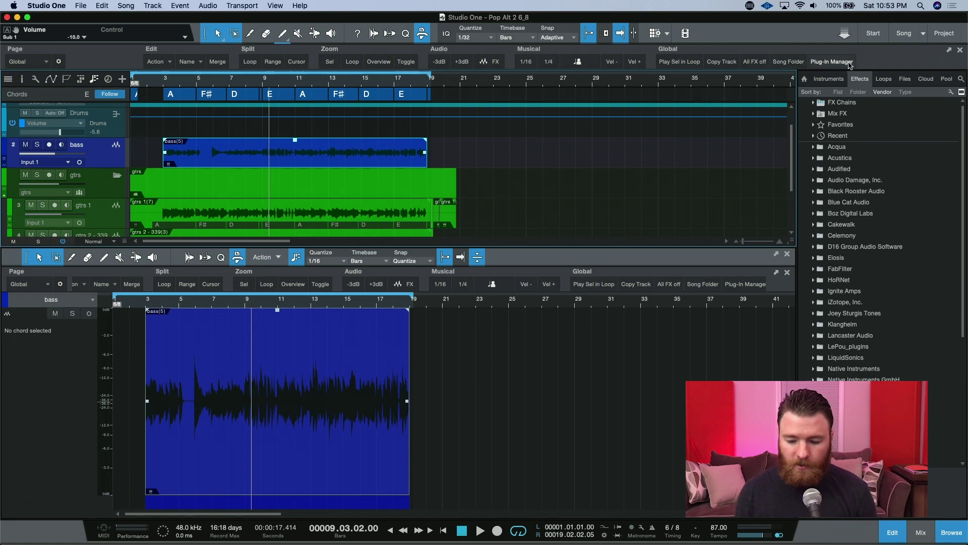
click(830, 65)
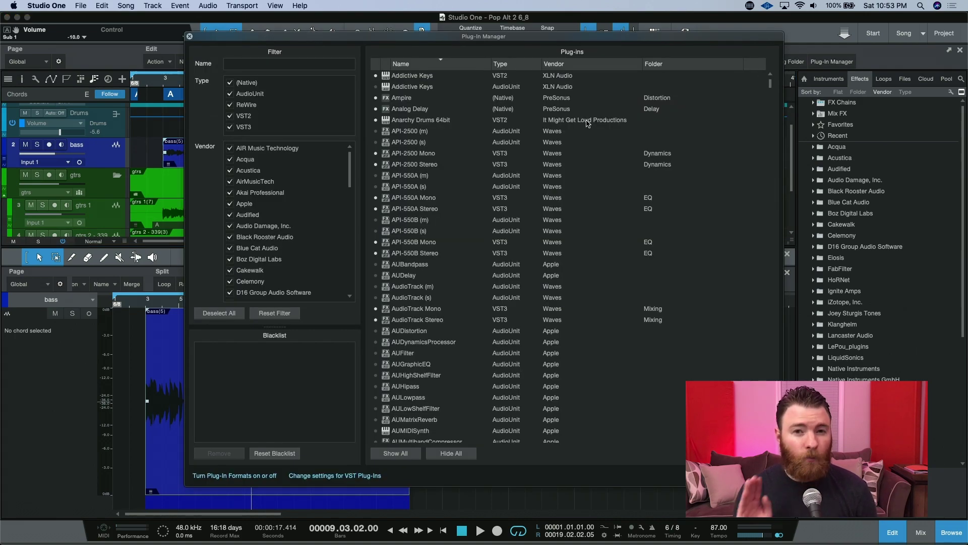
click(189, 36)
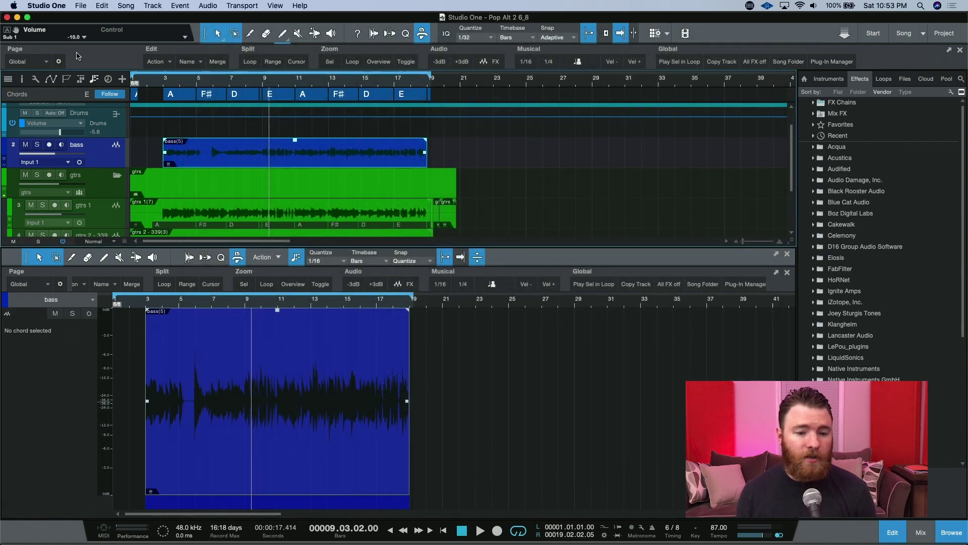
Choose Explore Macros from the macro toolbar's Page list.
click(46, 63)
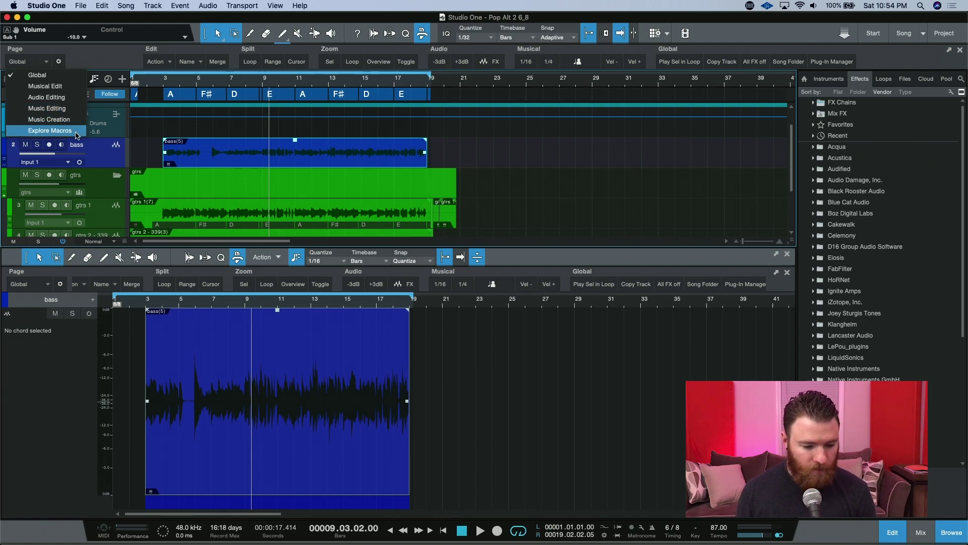
click(50, 131)
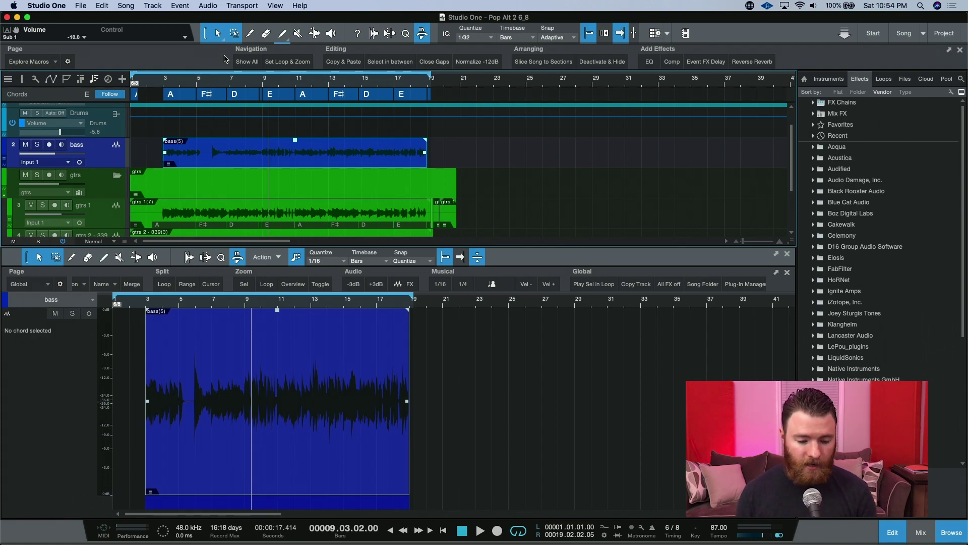
Show the whole song, then set the loop to bars 3–19 and zoom to it.
click(247, 62)
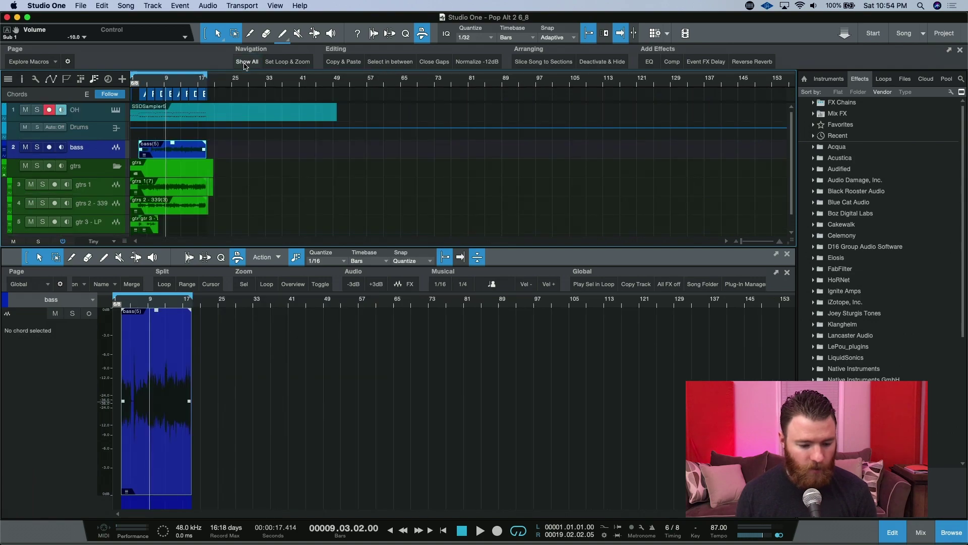
click(295, 66)
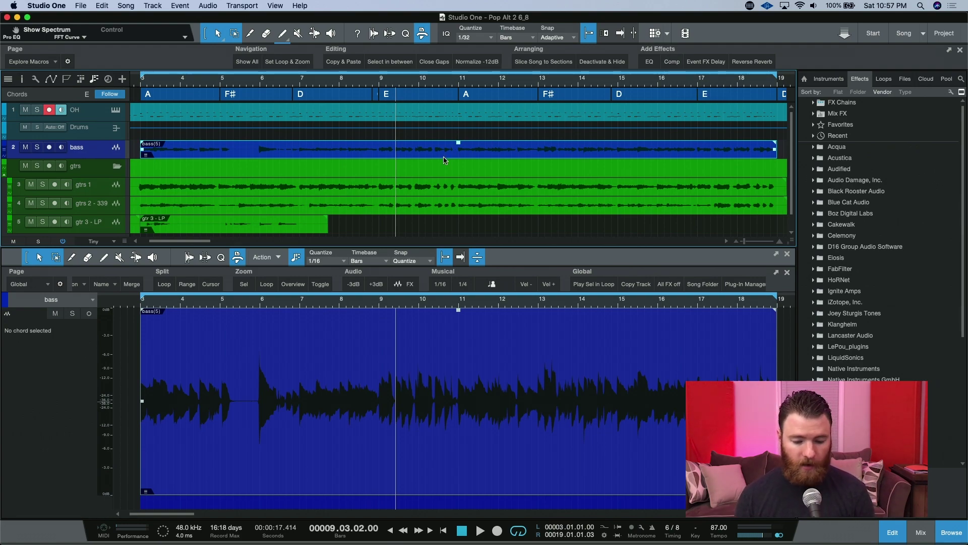
Add a Compressor as the bass track's sixth insert, view it, then close its window.
click(676, 62)
click(433, 28)
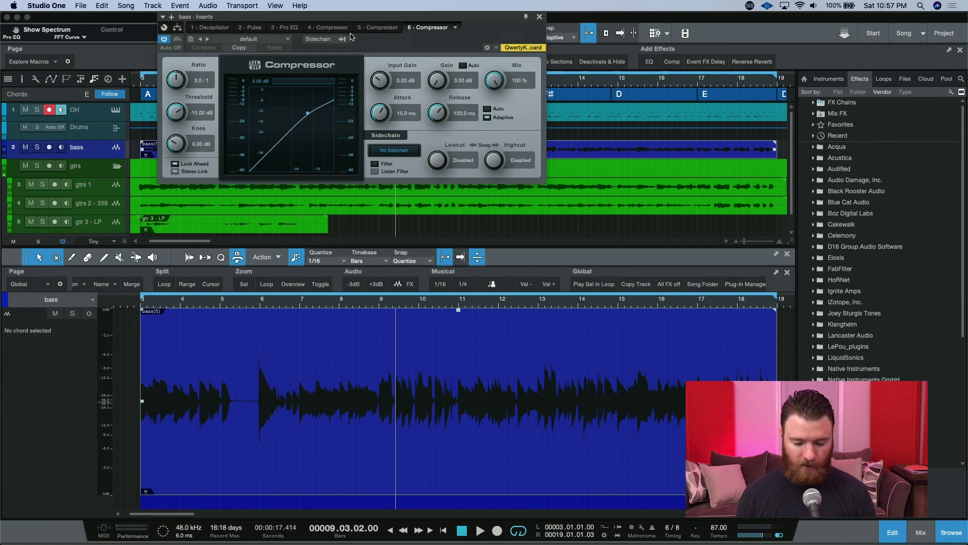
click(539, 17)
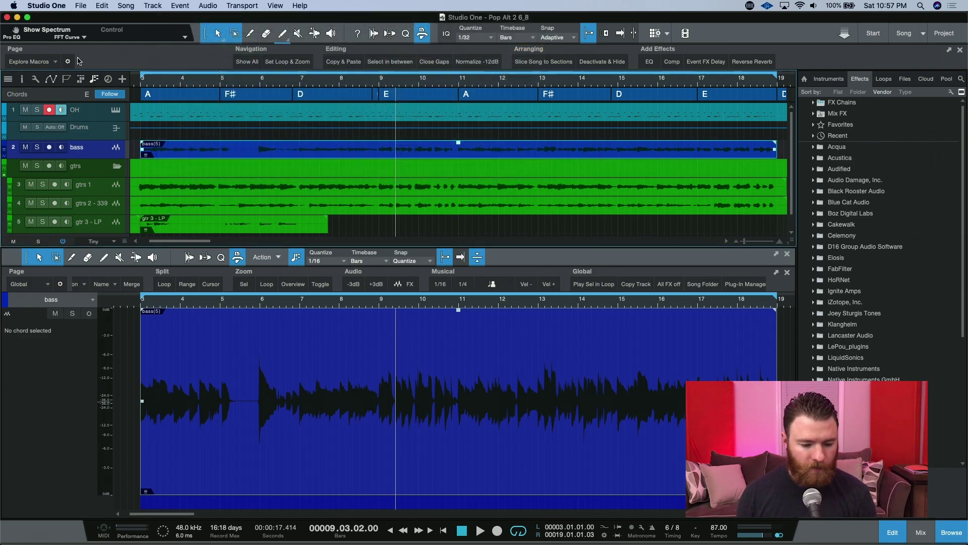
Switch to the Music Creation macro page and select the OH drum track for note editing.
click(56, 62)
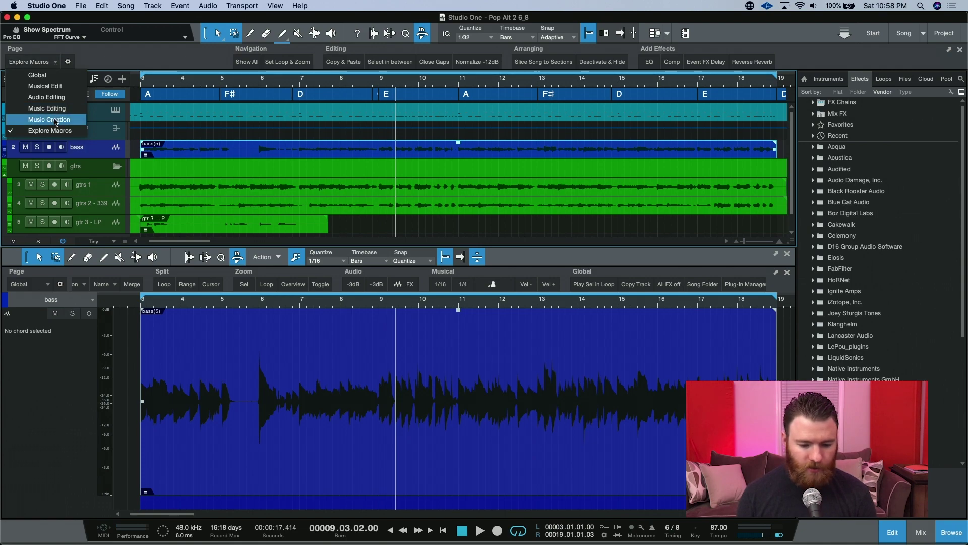
click(55, 120)
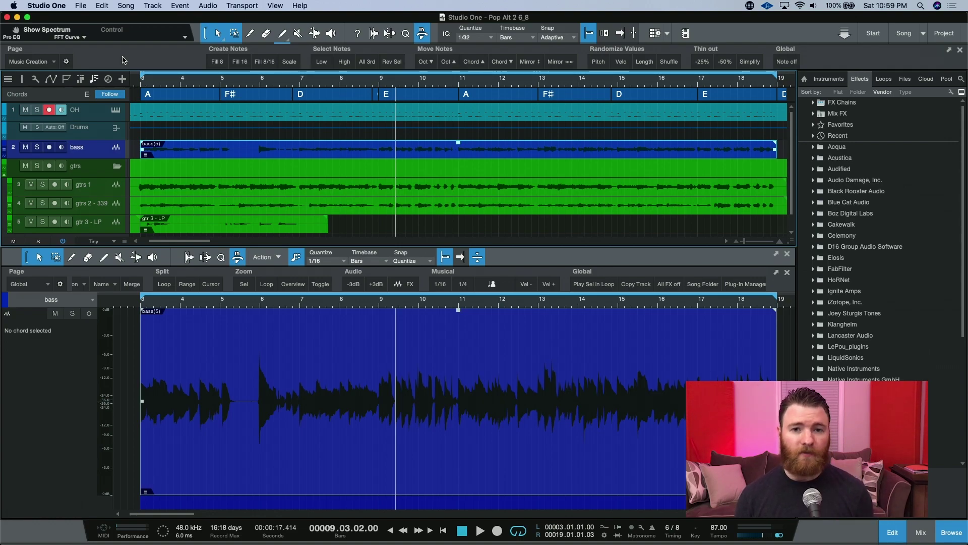
key(Up)
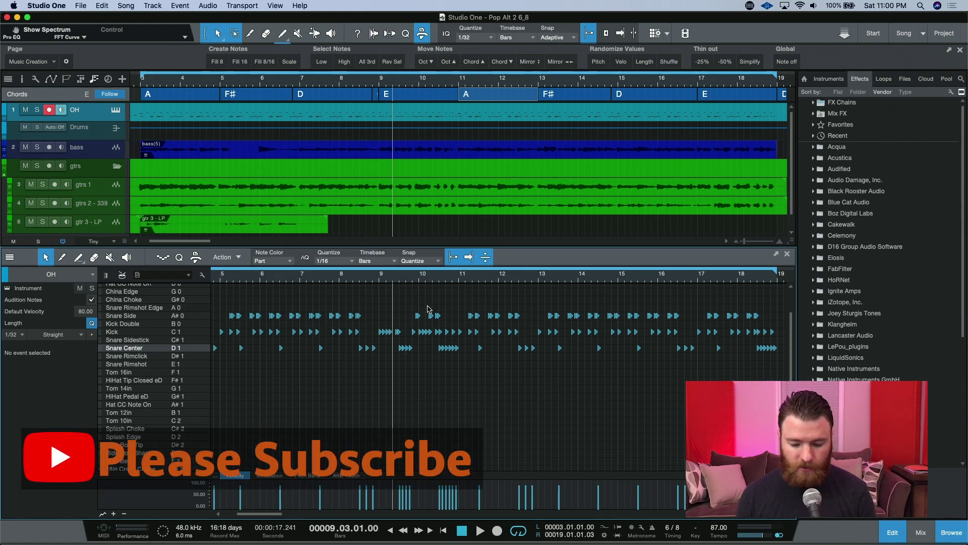
Mirror the Snare Center notes around bars 9–10 in time and back, then deselect them.
drag(387, 343, 459, 351)
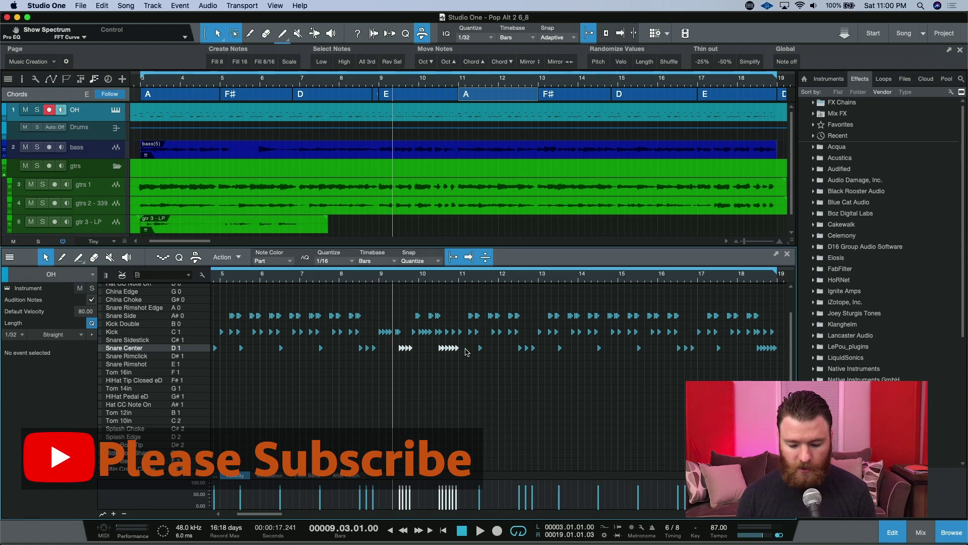
click(558, 63)
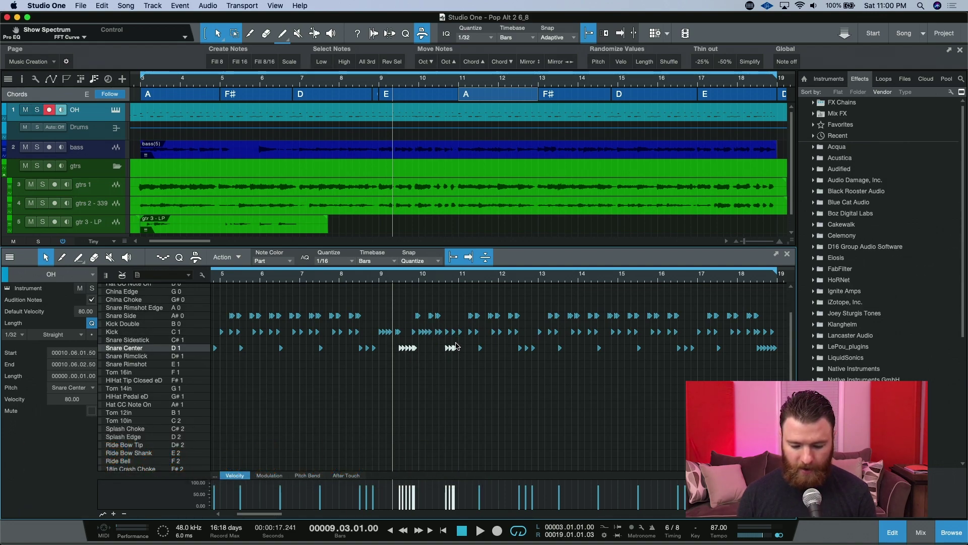
click(557, 62)
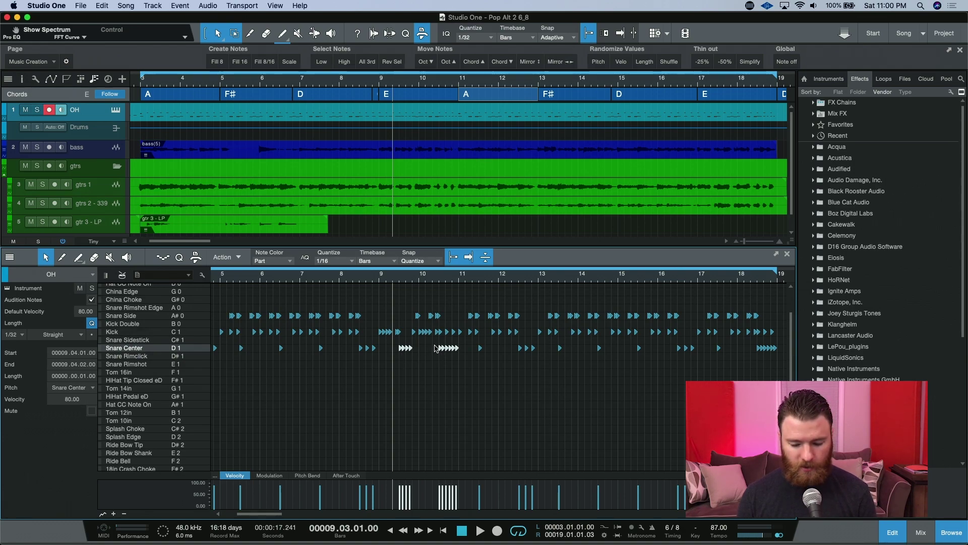
click(464, 374)
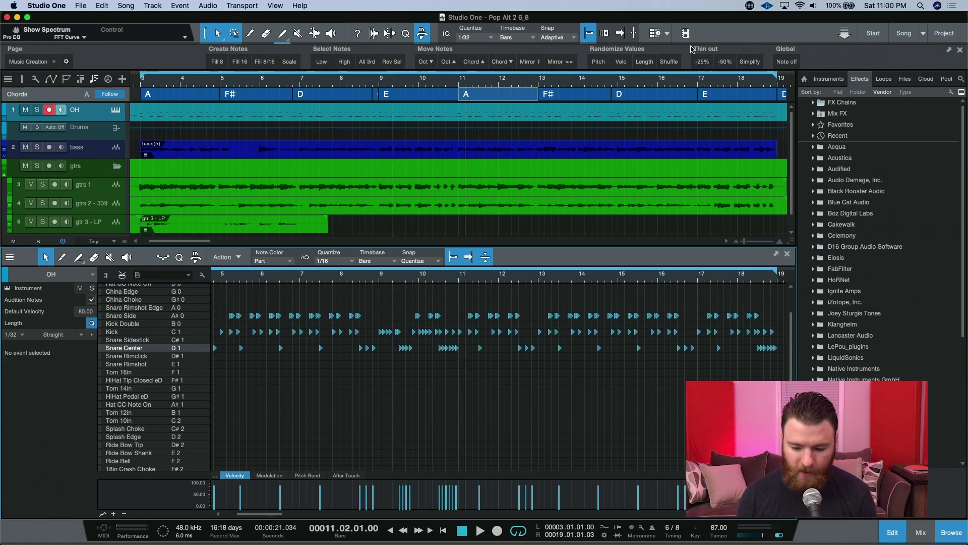
Select the drum notes across bars 9–11 and apply Thin out -25% three times.
drag(398, 296, 565, 375)
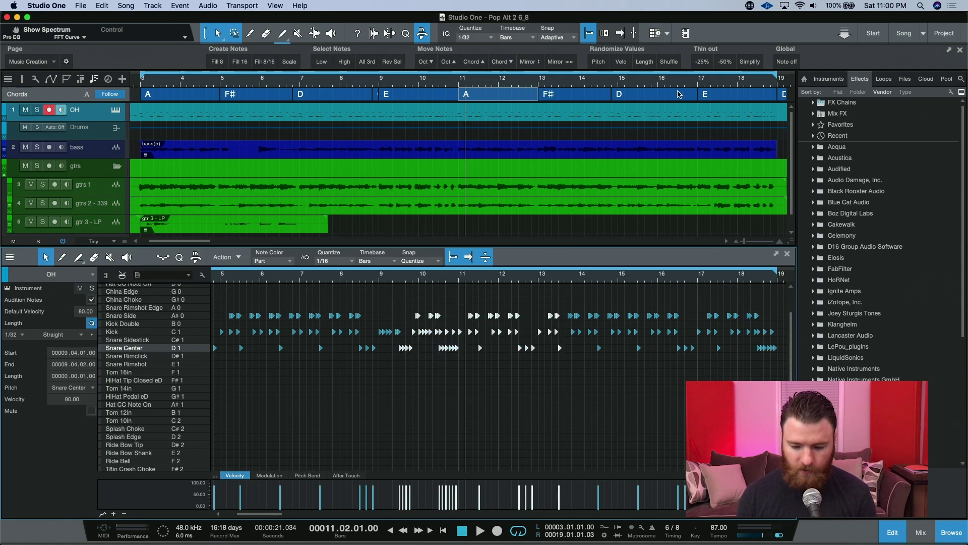
click(705, 65)
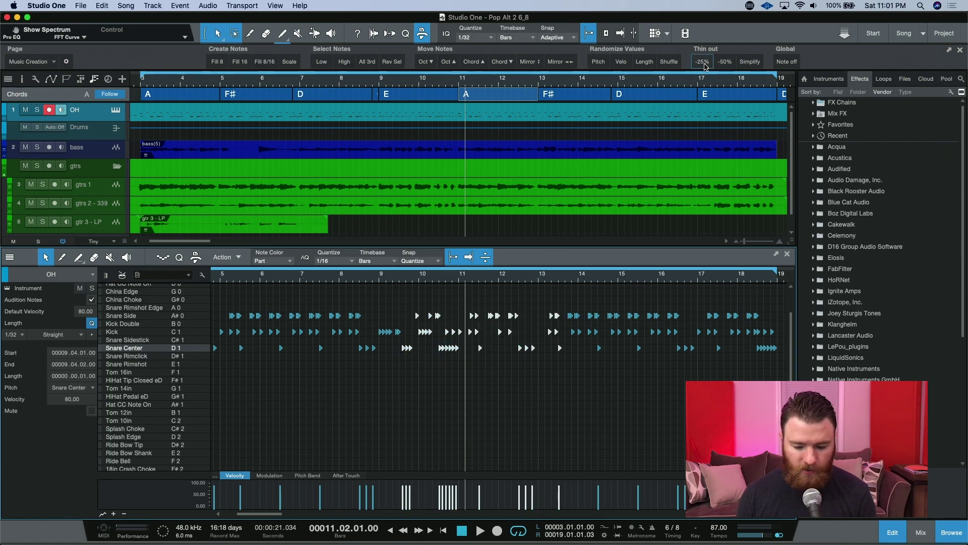
click(705, 65)
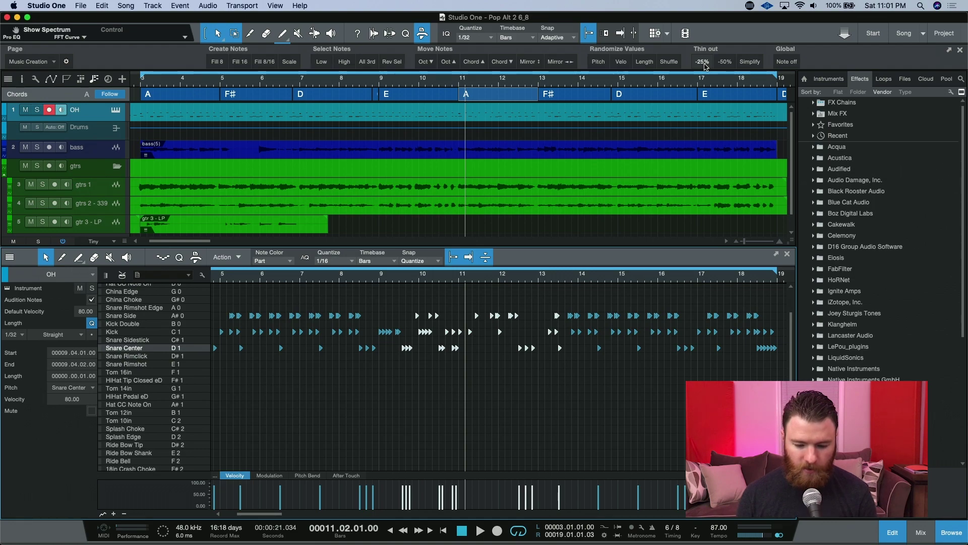
click(705, 65)
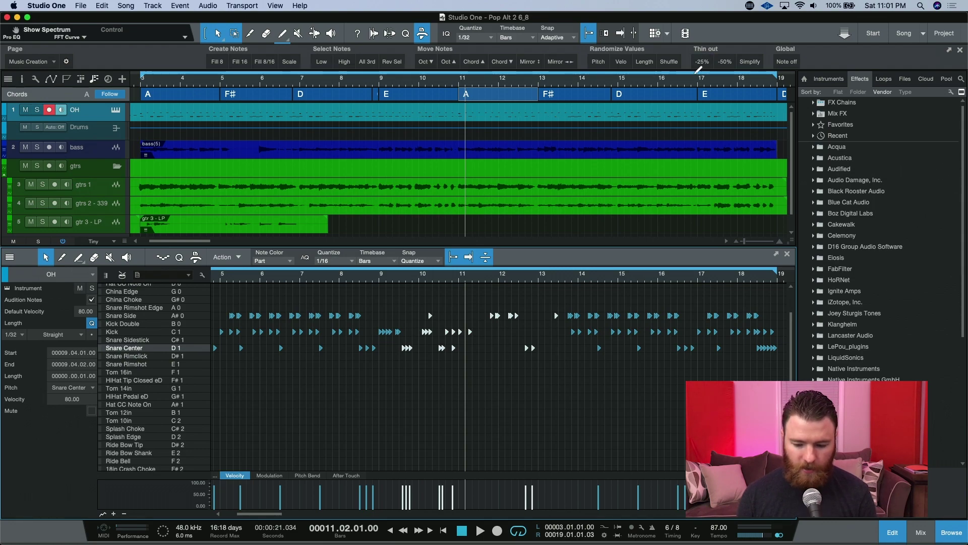
Undo the thinning to restore the drum notes and switch to the Music Editing page.
key(super+z)
key(super+z)
key(super+z)
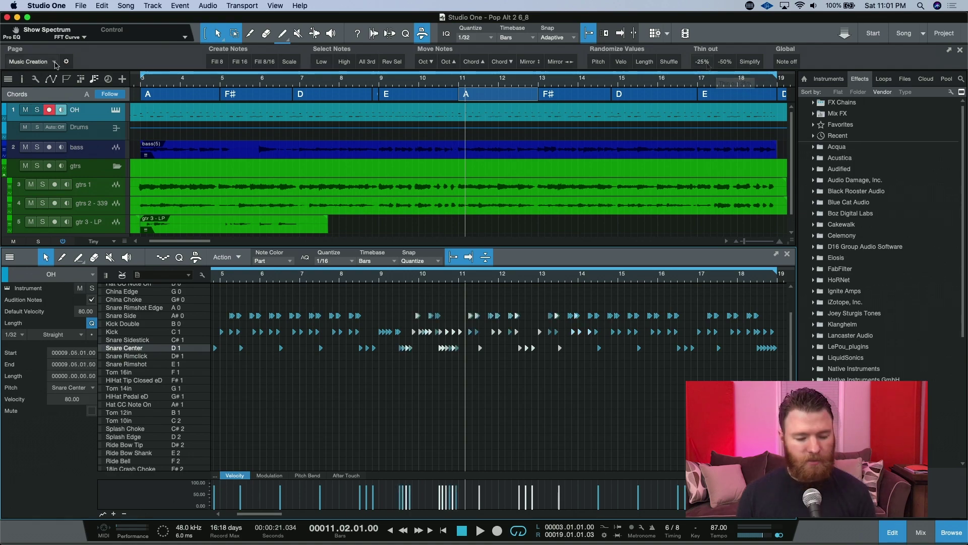
click(55, 62)
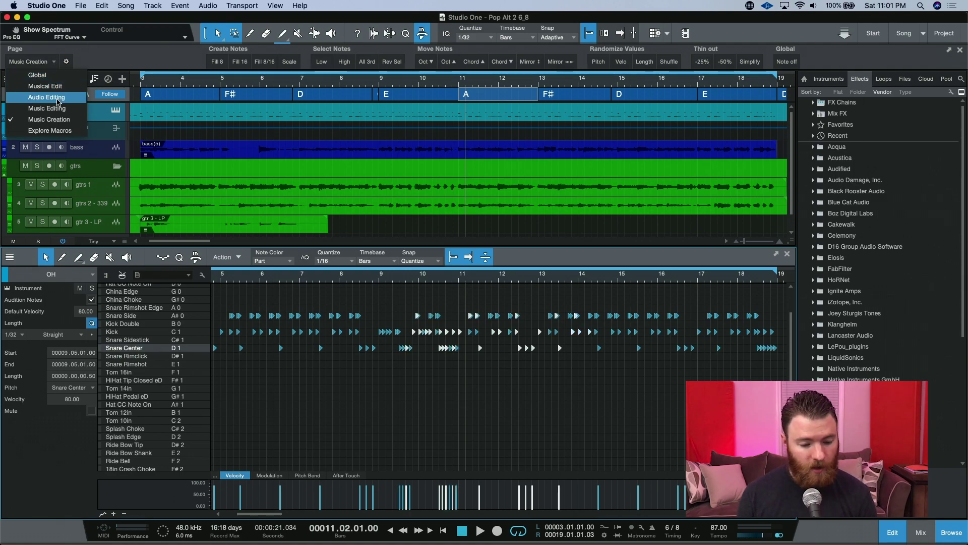
click(59, 112)
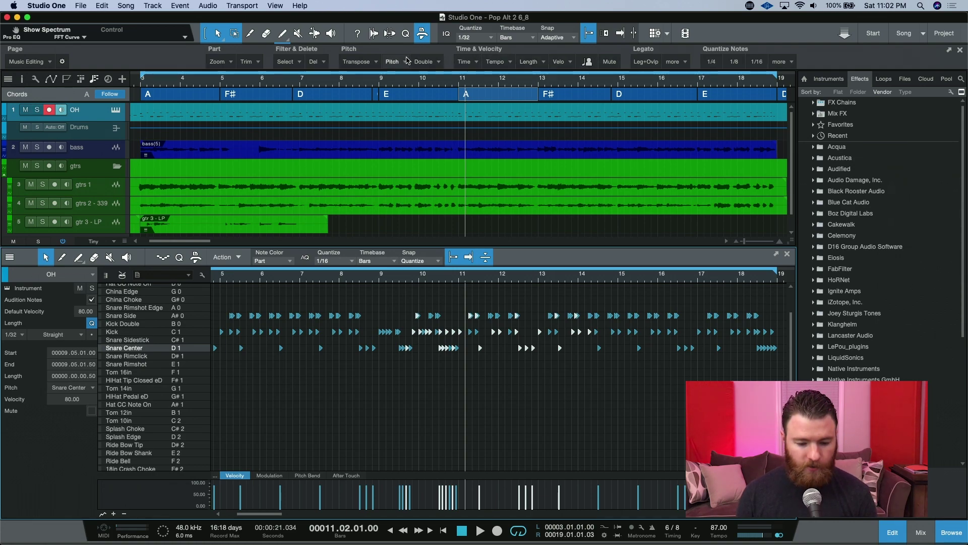
Look over the Transpose and Pitch macro options, then switch to the Audio Editing page.
click(376, 63)
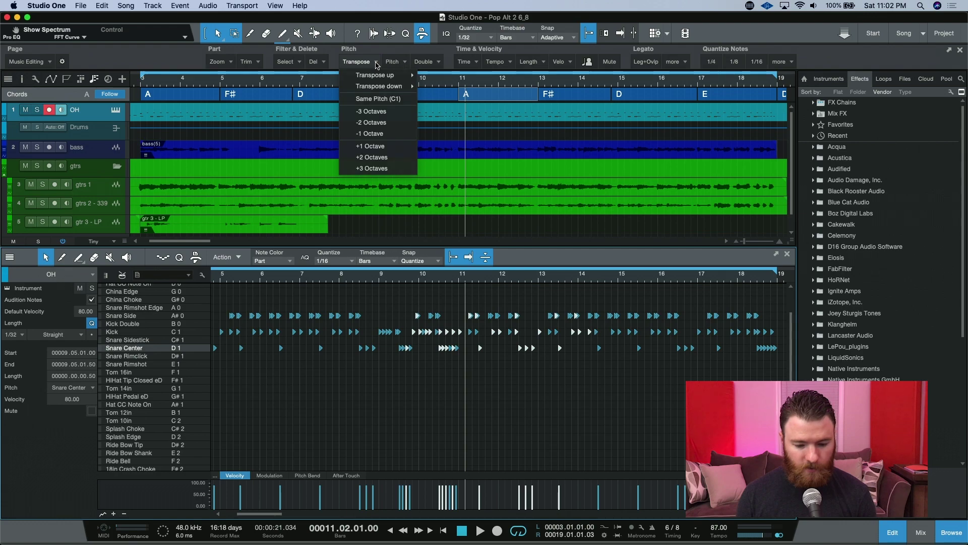
click(405, 63)
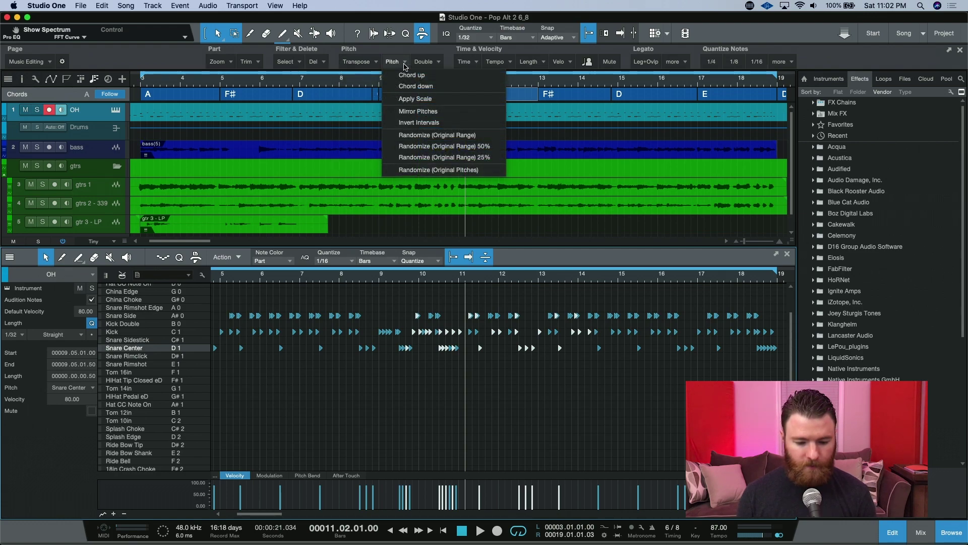
click(405, 63)
click(48, 61)
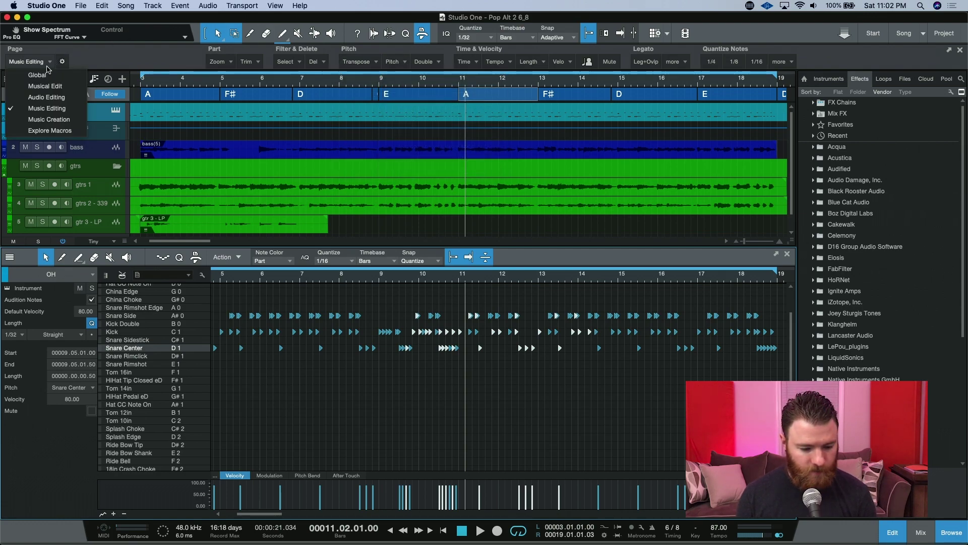
click(70, 101)
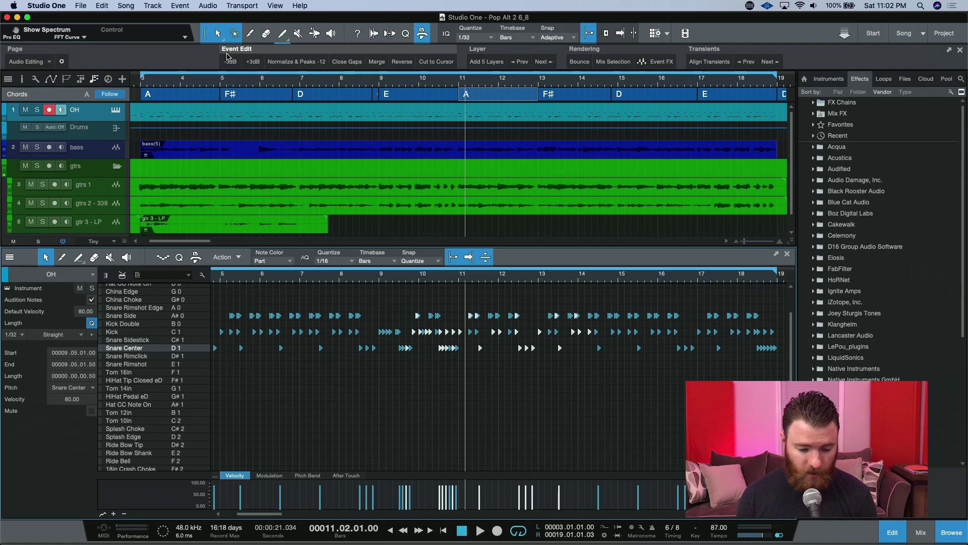
Move the playhead near bar 7, select the bass event, and make its track taller.
click(292, 76)
click(369, 155)
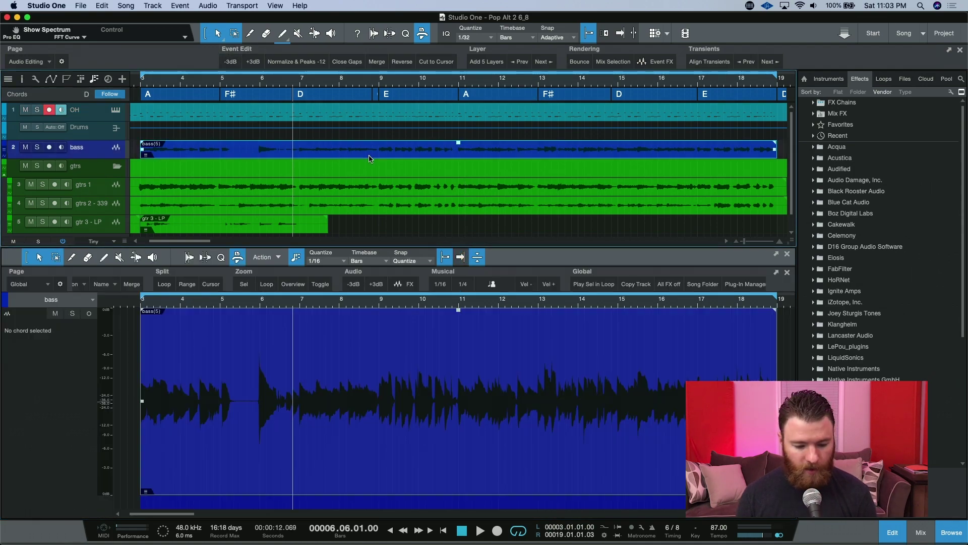
drag(102, 158, 102, 222)
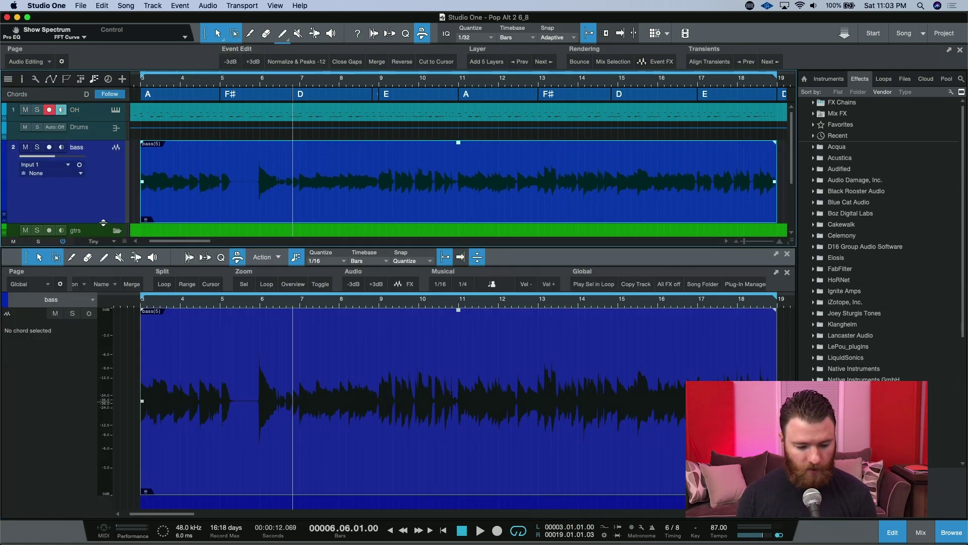
Apply +3dB twice and -3dB once to the bass event, then Normalize & Peaks -12.
click(251, 62)
click(252, 61)
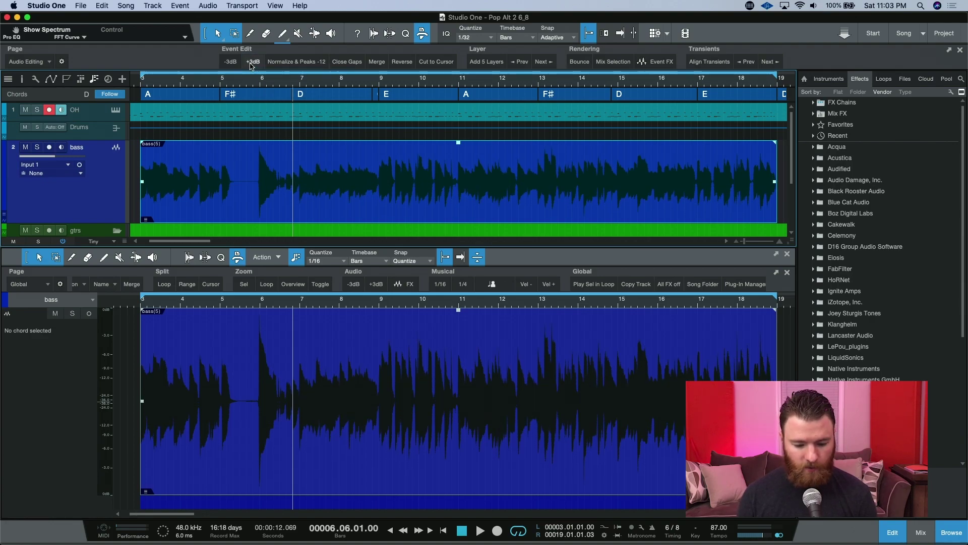
click(231, 61)
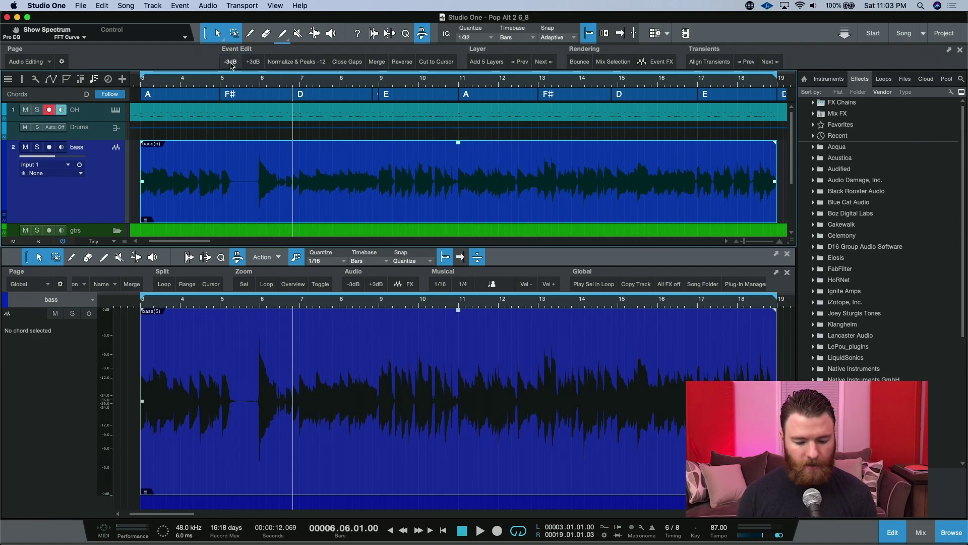
click(302, 63)
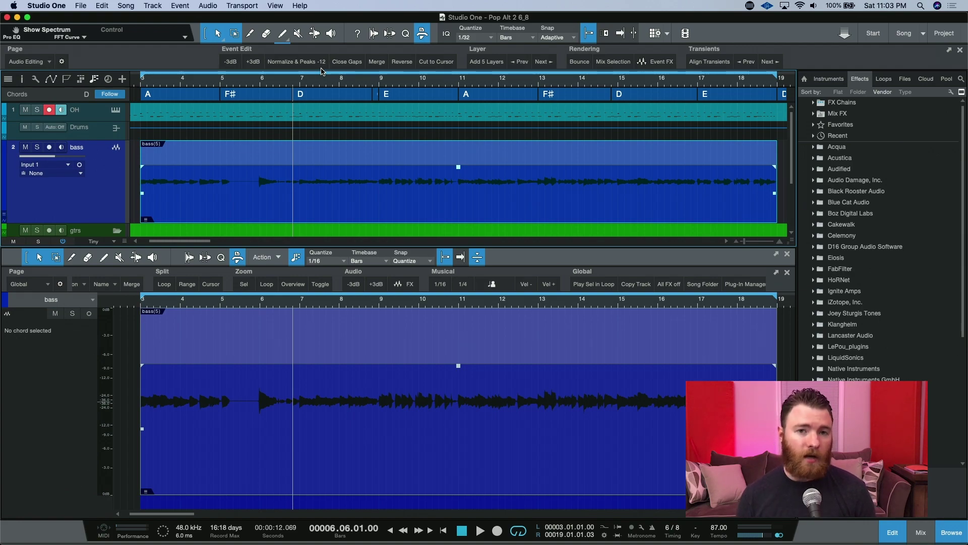
Undo the normalize, then run Align Transients on the bass event.
key(super+z)
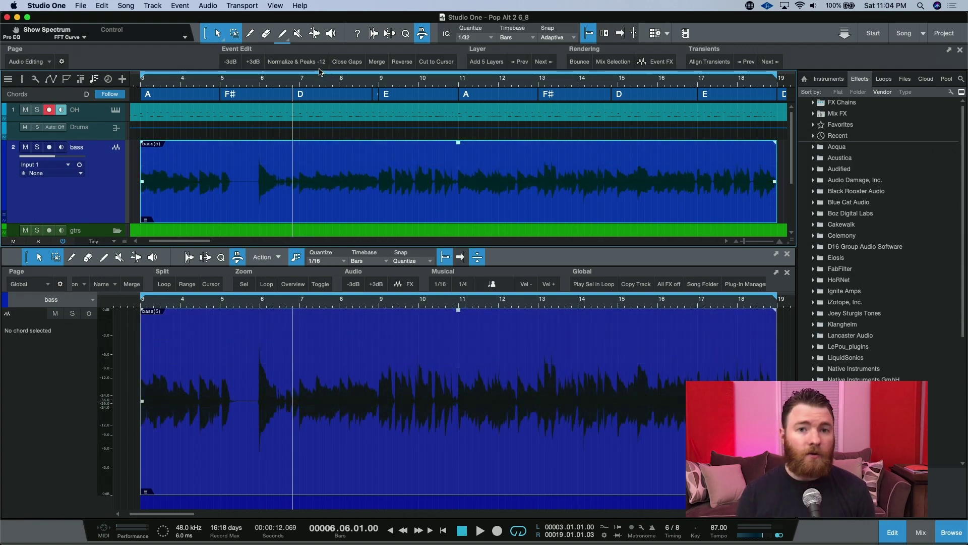
click(708, 62)
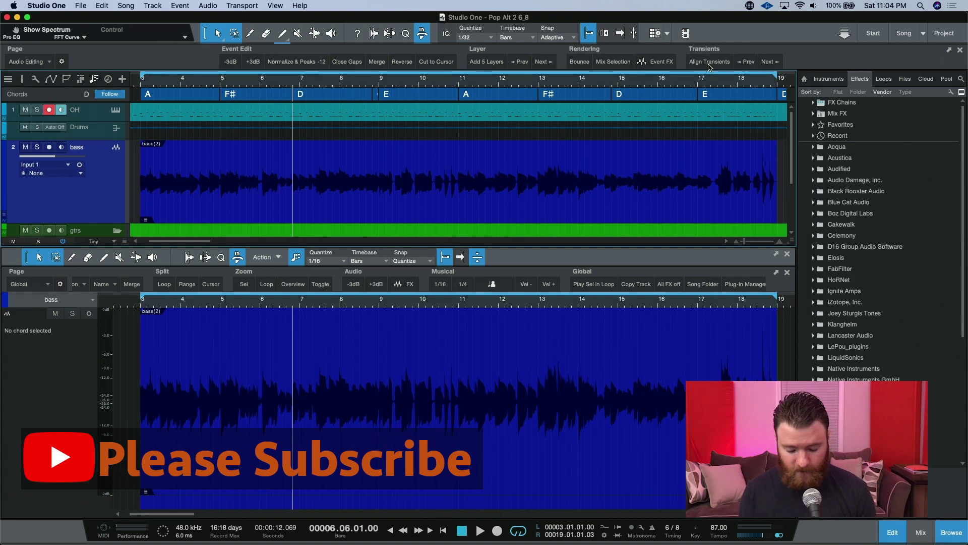
Choose Musical Edit from the macro toolbar's Page list.
click(710, 62)
click(50, 62)
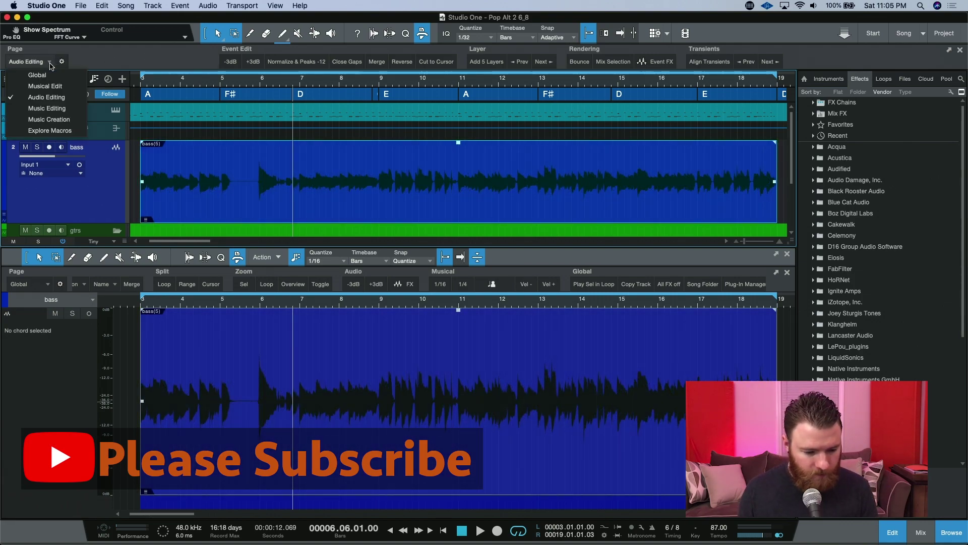
click(69, 87)
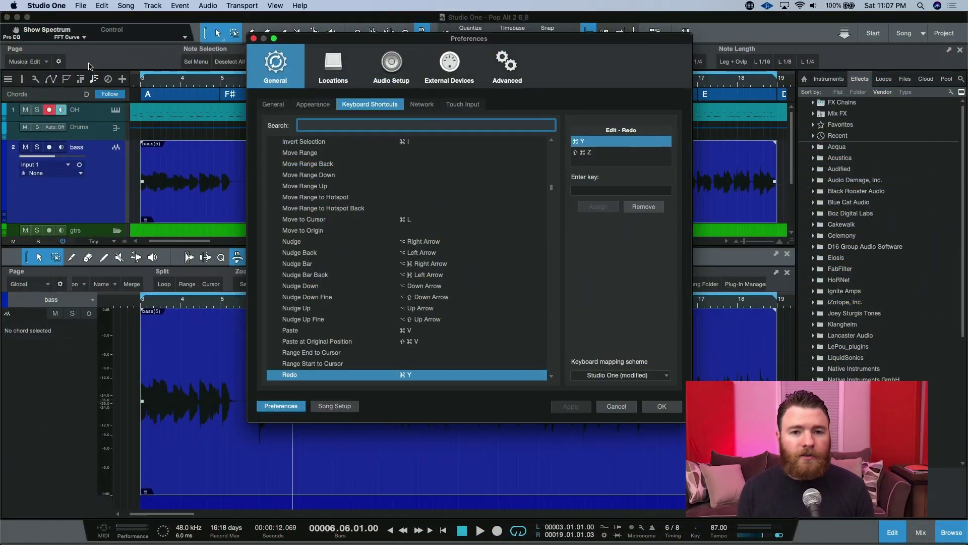
Collapse the Event, File, Gadgets, Group, Help and Instrument Parts shortcut categories.
scroll(476, 265, down, 15)
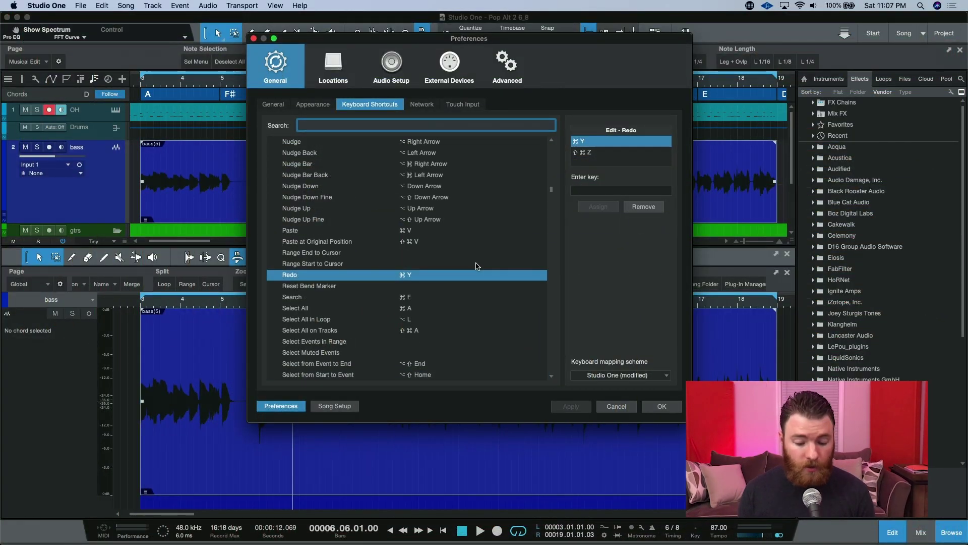
scroll(476, 265, down, 2)
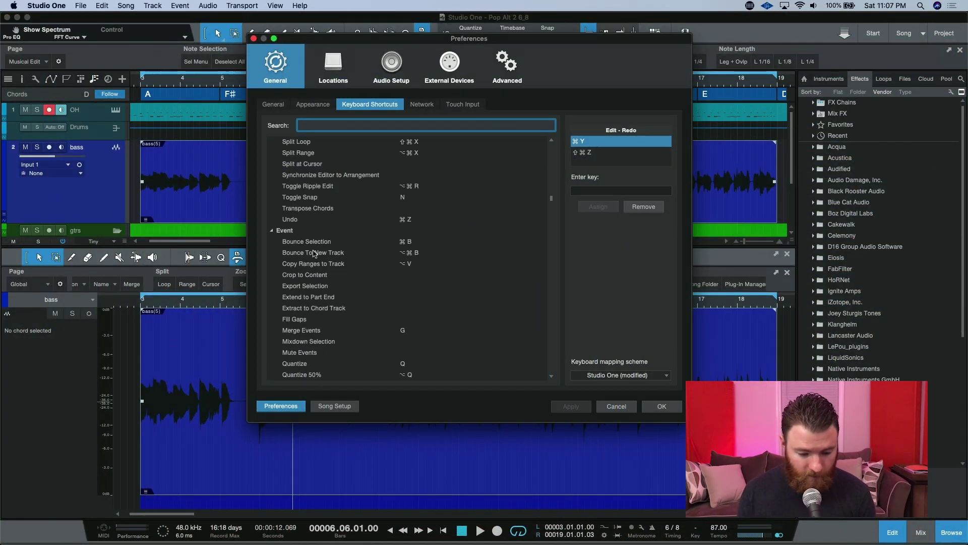
click(271, 231)
click(271, 231)
click(273, 231)
click(273, 241)
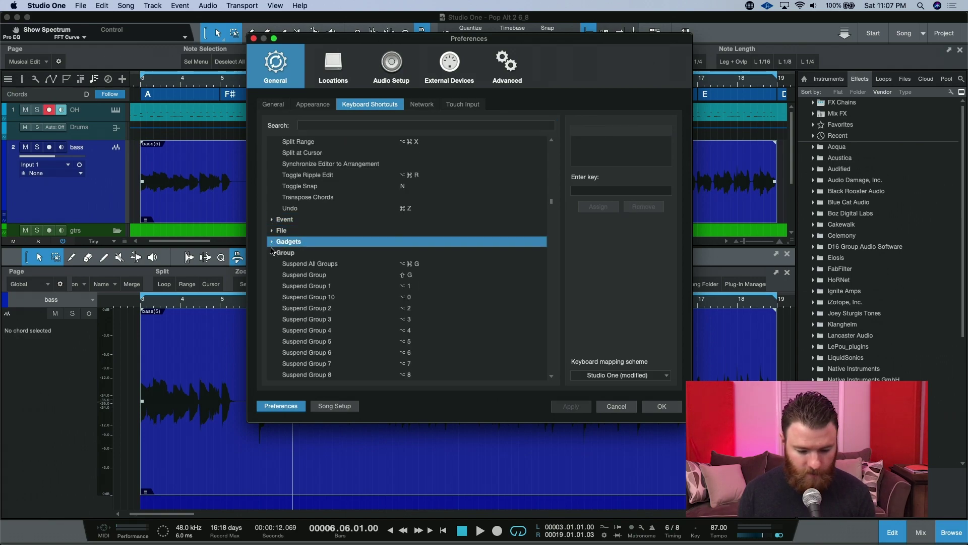
click(272, 253)
click(273, 263)
click(272, 274)
Scroll through the Macros commands, past Velocity +25%, Velocity max and Zoom Overview.
scroll(304, 247, down, 2)
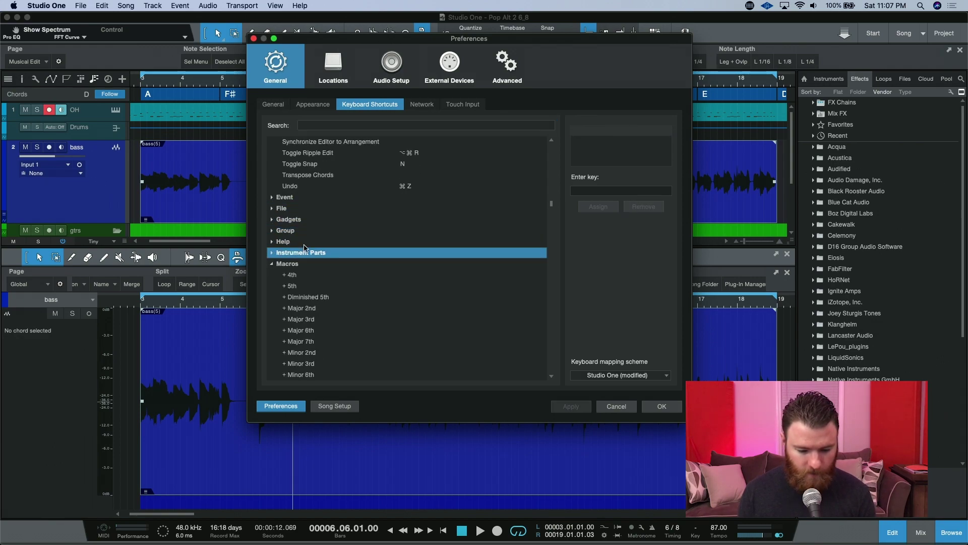
scroll(304, 247, down, 15)
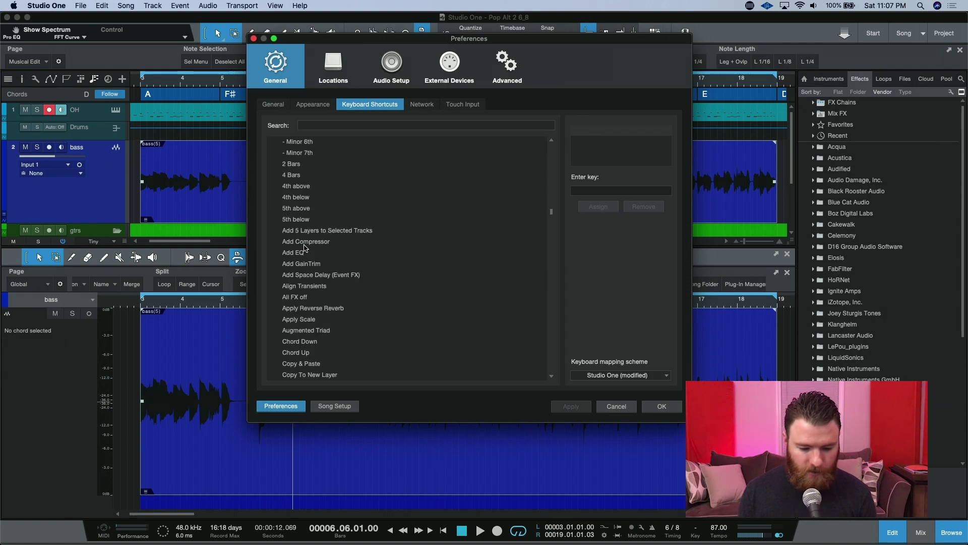
scroll(305, 247, down, 10)
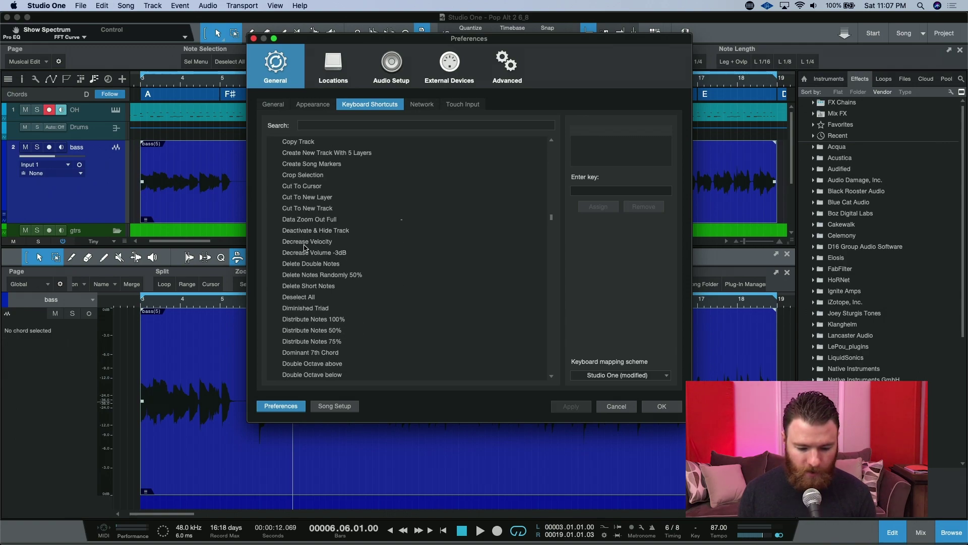
scroll(305, 247, down, 15)
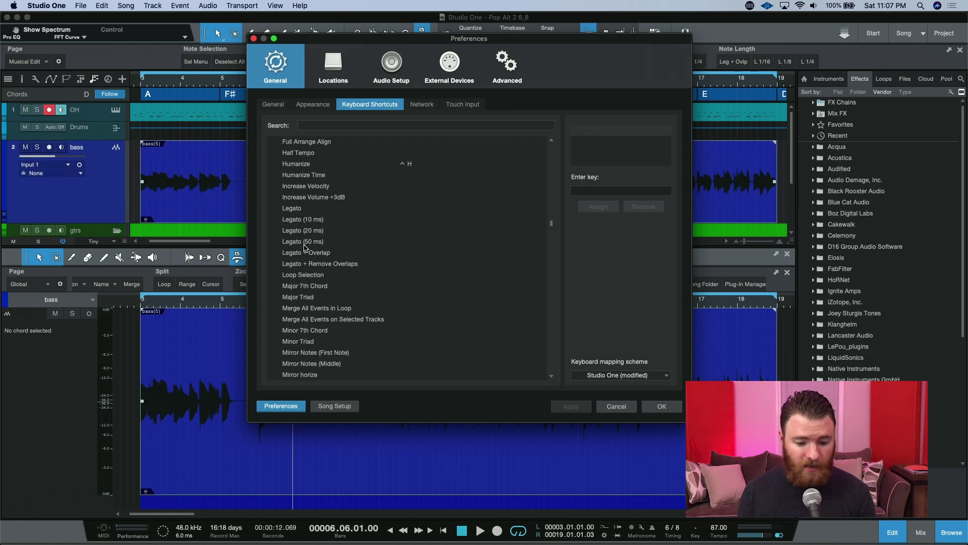
scroll(304, 247, down, 15)
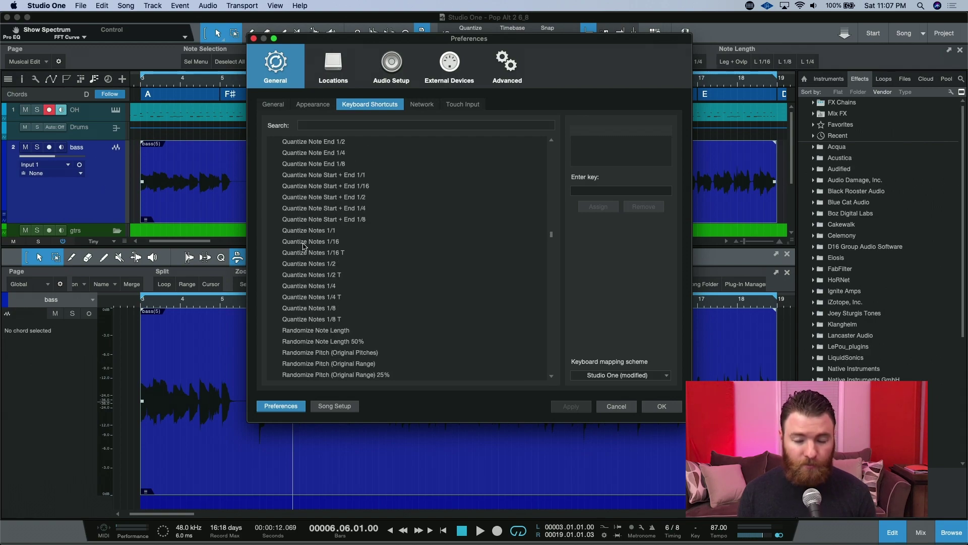
scroll(305, 247, down, 8)
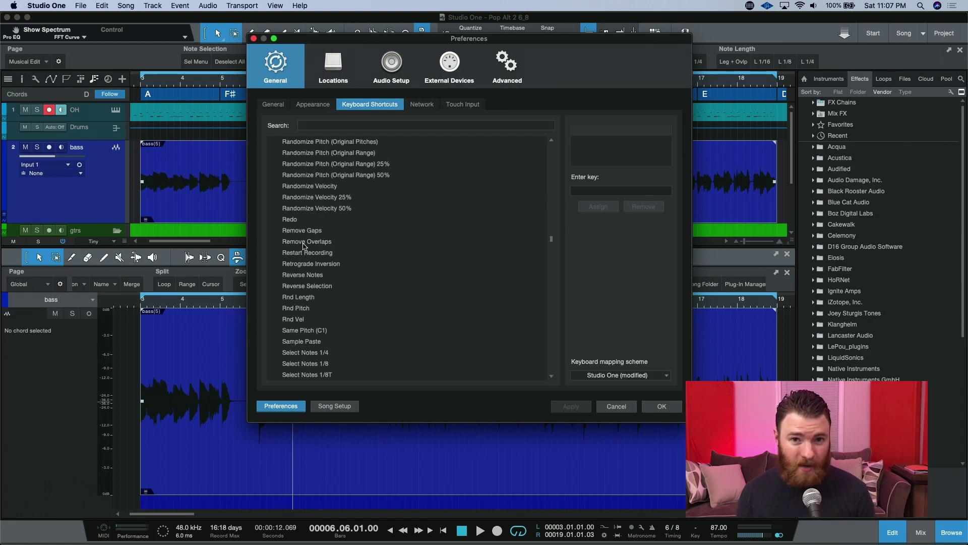
scroll(304, 248, down, 8)
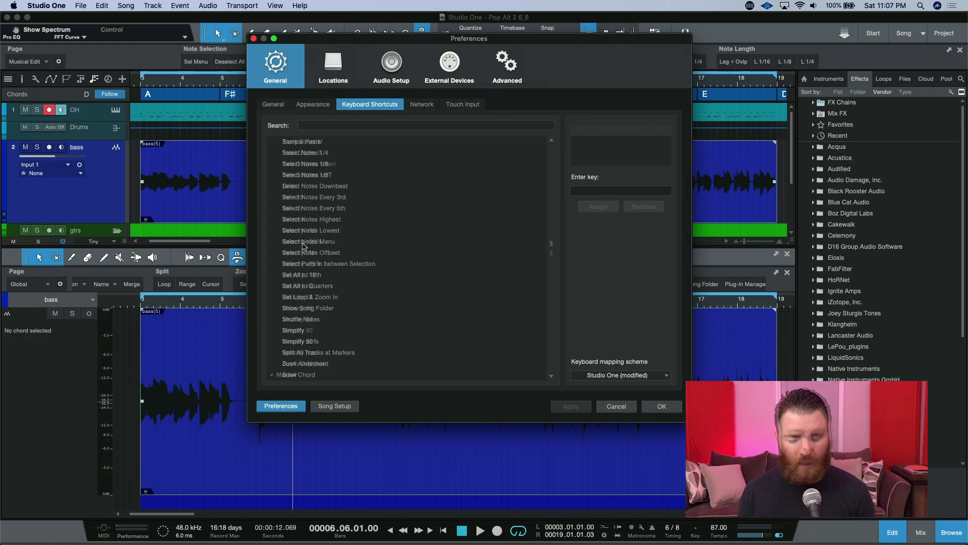
scroll(303, 245, down, 6)
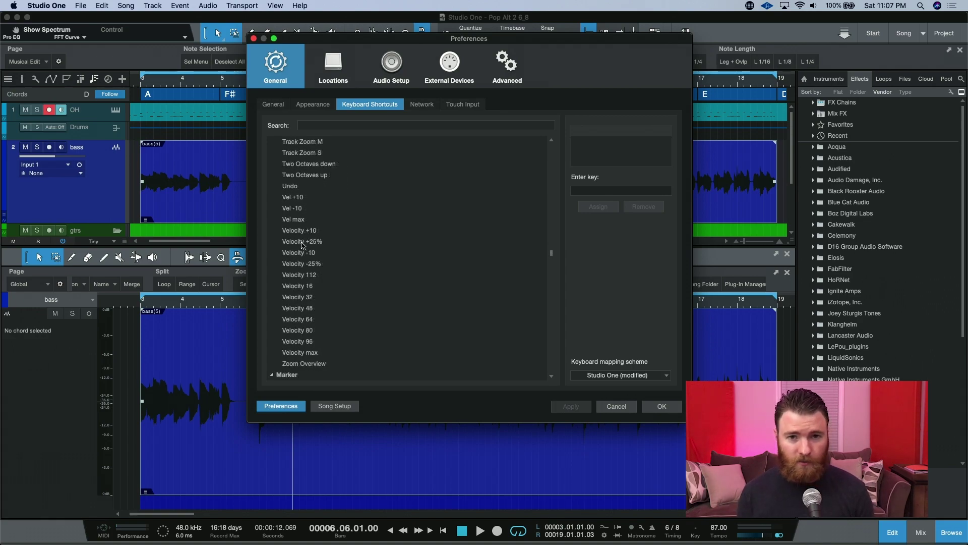